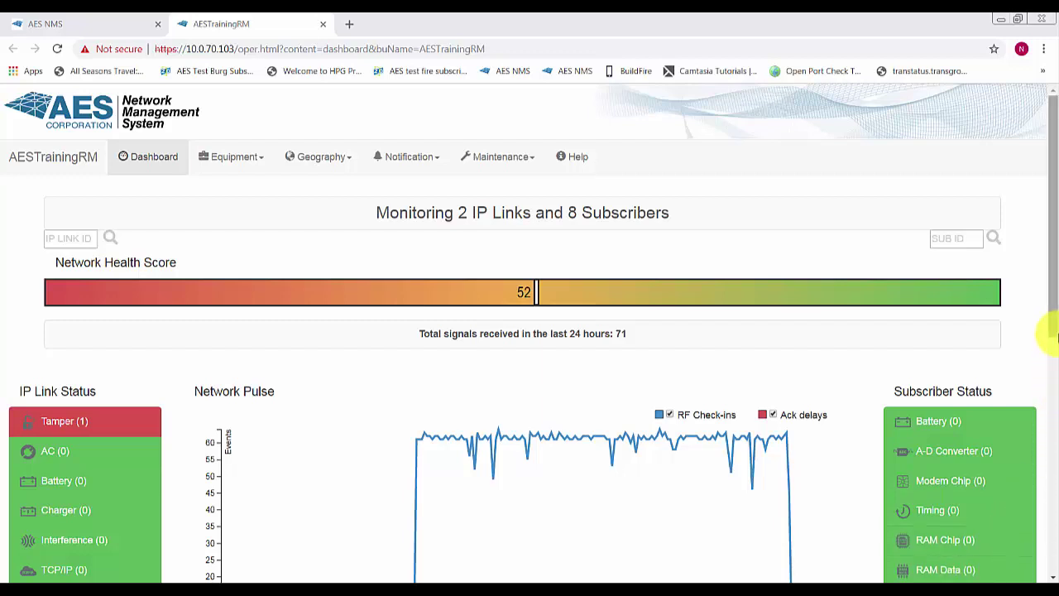
# Scroll the dashboard down to the IP Links, Subscribers and Mesh analysis panels.
pyautogui.moveTo(1056, 327); pyautogui.dragTo(1050, 390)
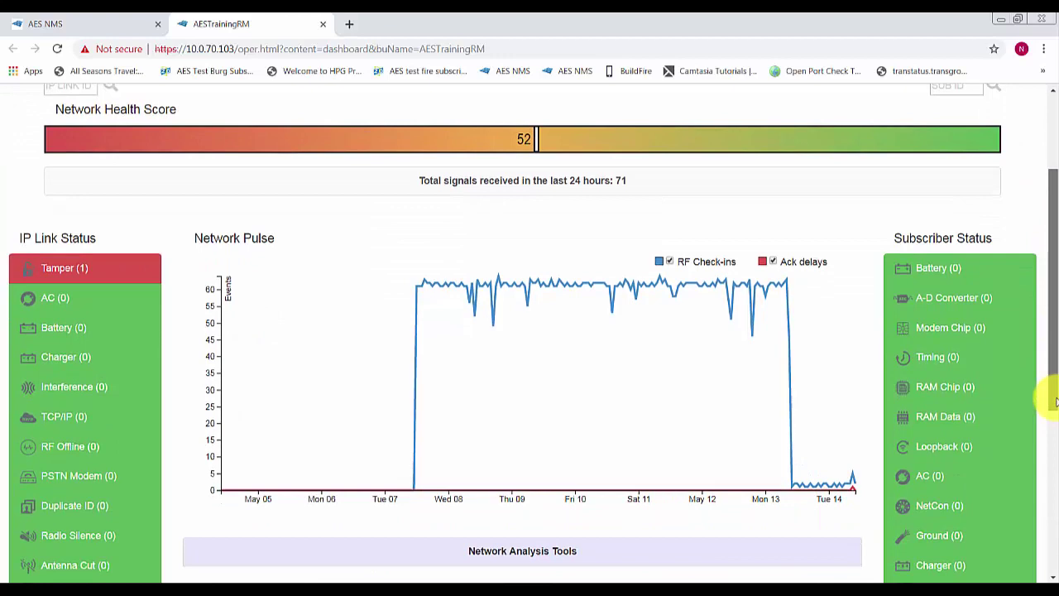
pyautogui.moveTo(1049, 317); pyautogui.dragTo(1055, 436)
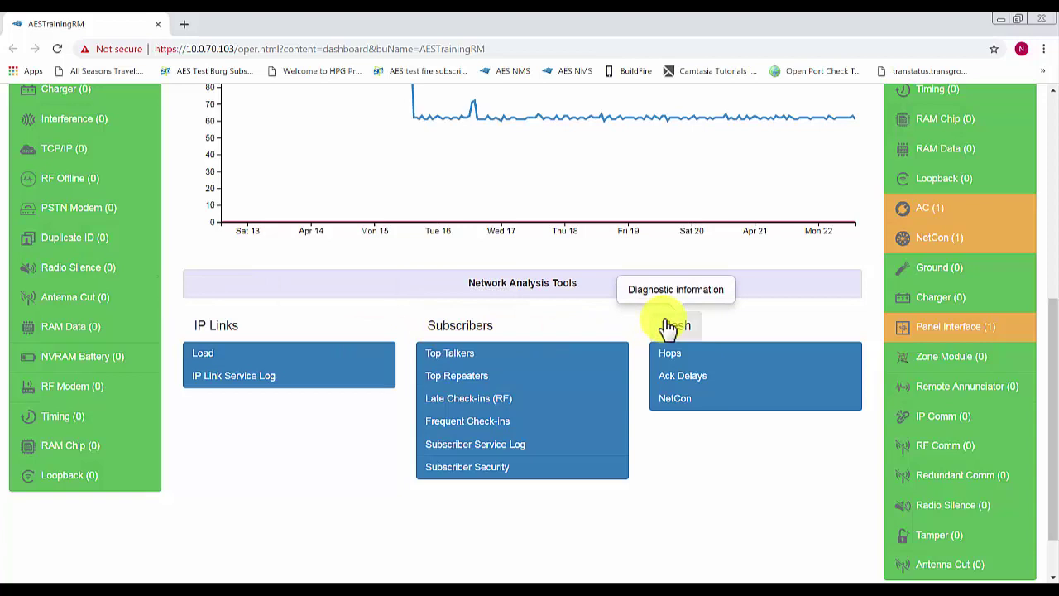
# Open the Top Talkers report under Subscribers and bring its 18-subscriber table into view.
pyautogui.click(489, 364)
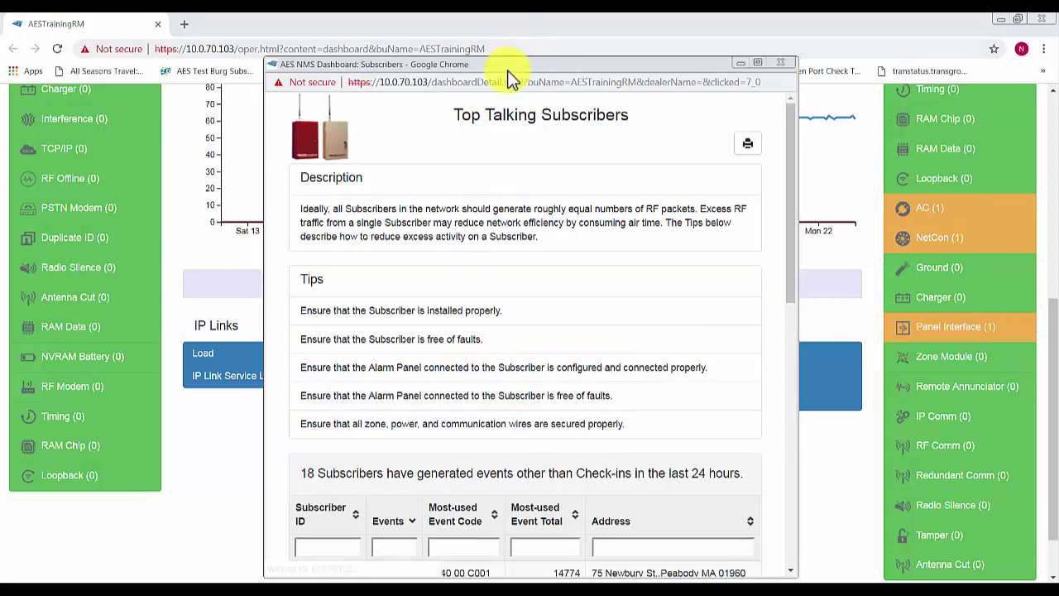
pyautogui.moveTo(507, 69); pyautogui.dragTo(492, 35)
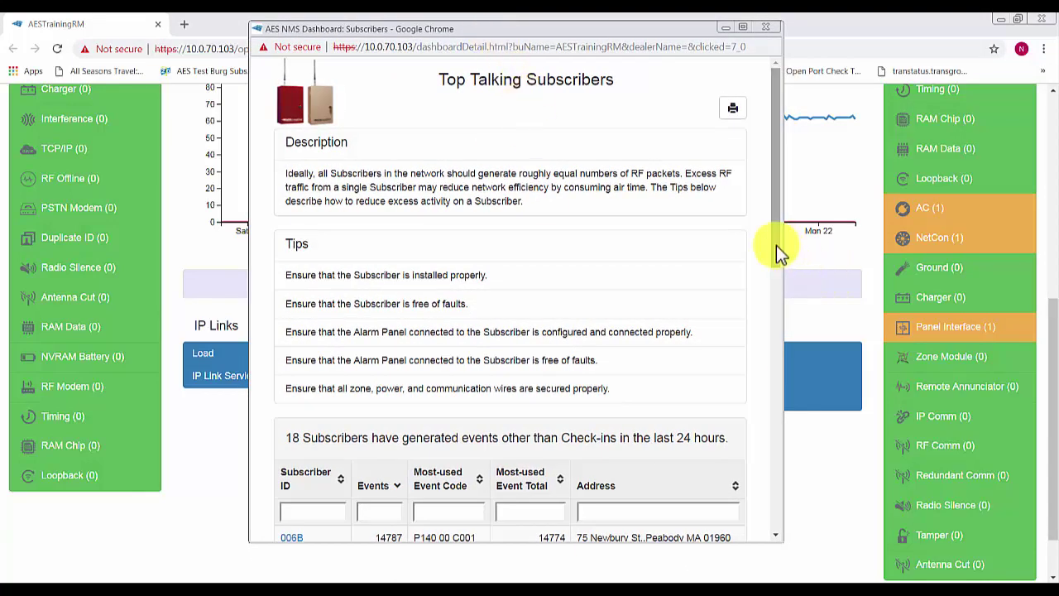
pyautogui.moveTo(776, 244); pyautogui.dragTo(776, 380)
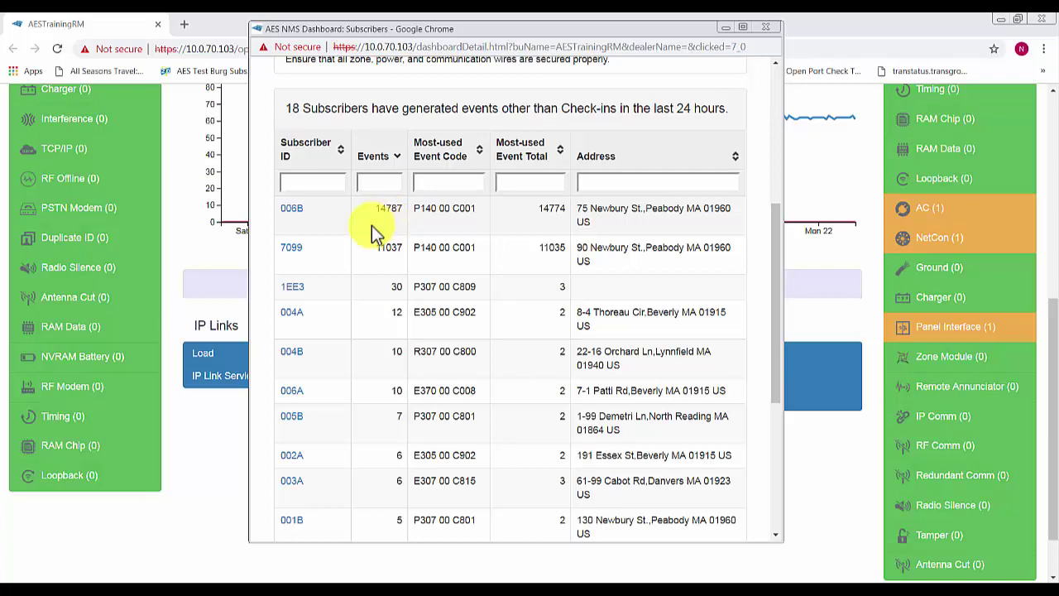
# Open subscriber 006B's details and load the next 1000 events of its 10-Day Event History.
pyautogui.click(295, 213)
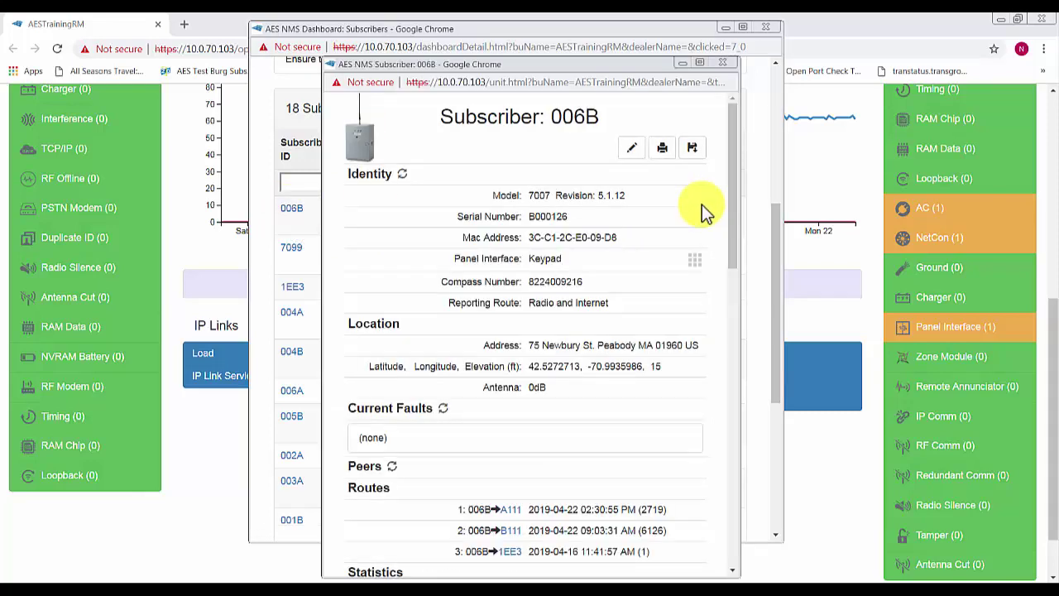
pyautogui.scroll(-1, 731, 206)
pyautogui.moveTo(730, 206); pyautogui.dragTo(768, 376)
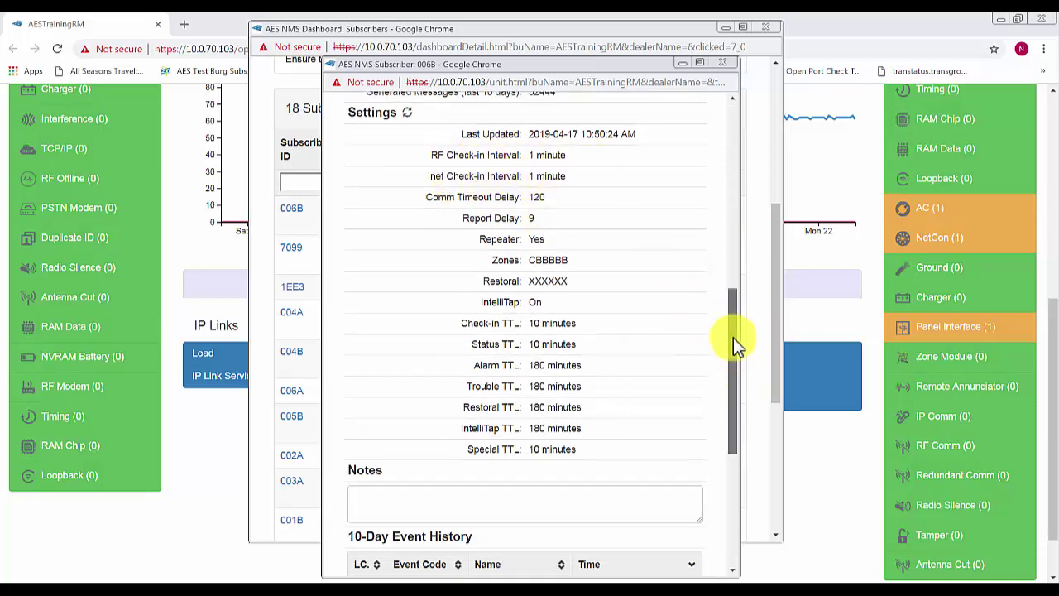
pyautogui.moveTo(733, 337); pyautogui.dragTo(713, 468)
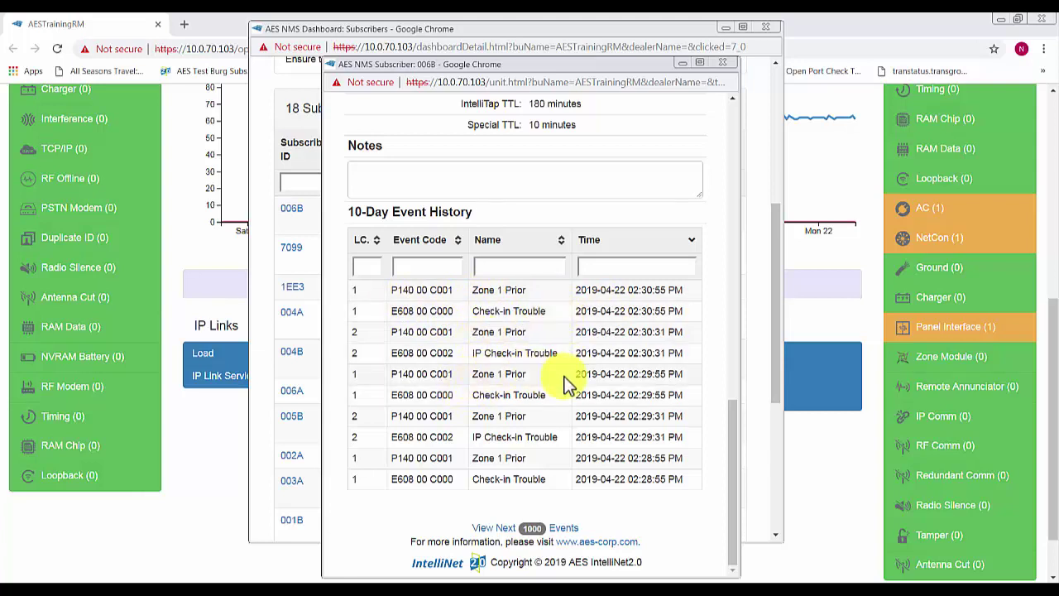
pyautogui.click(519, 530)
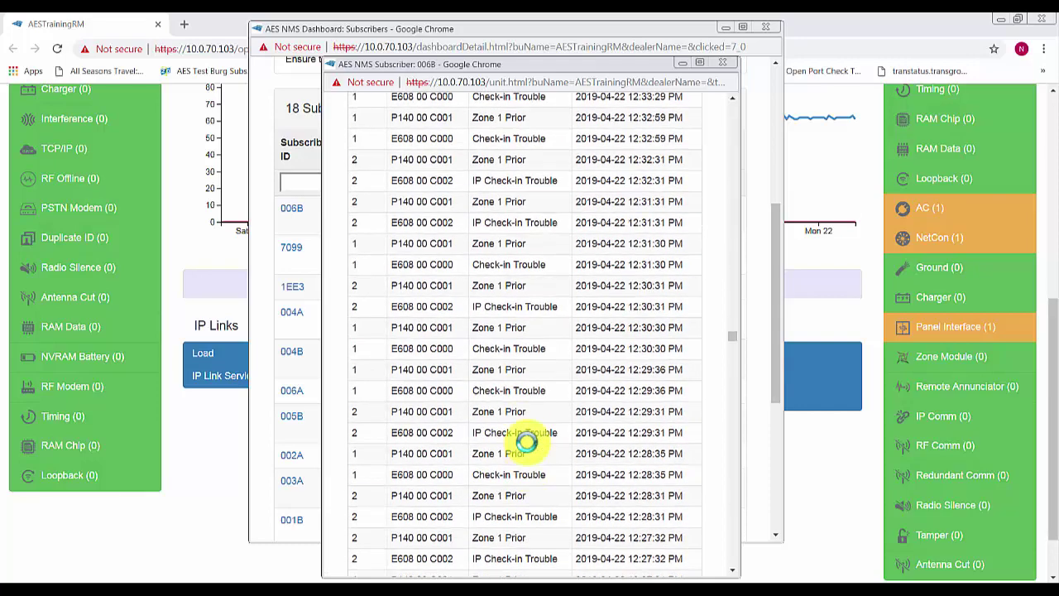
# Return to the top of subscriber 006B's details and close the window.
pyautogui.scroll(3, 550, 500)
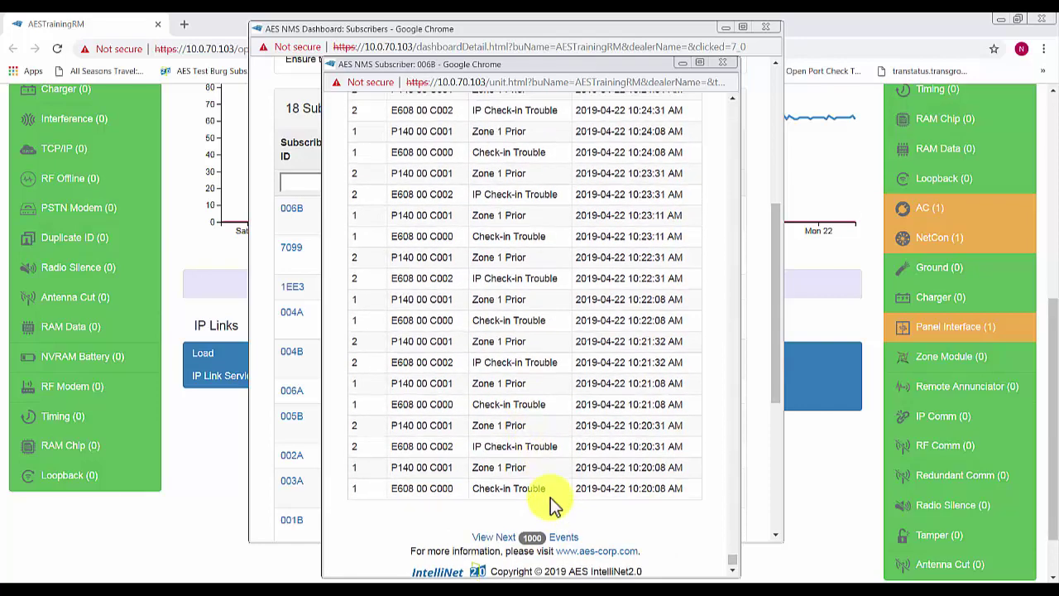
pyautogui.moveTo(733, 553); pyautogui.dragTo(708, 100)
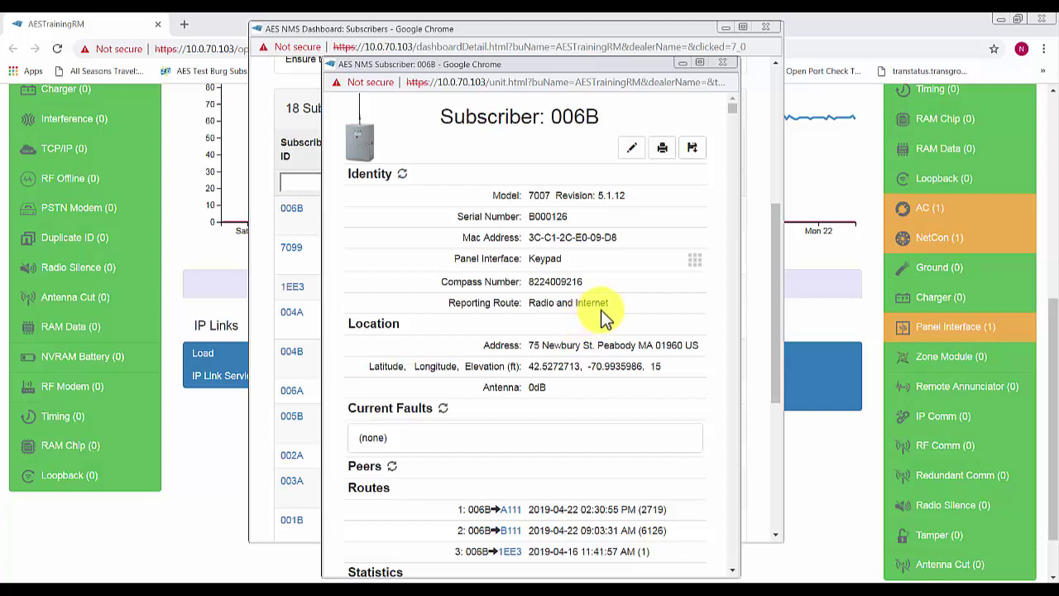
pyautogui.click(723, 64)
pyautogui.click(766, 29)
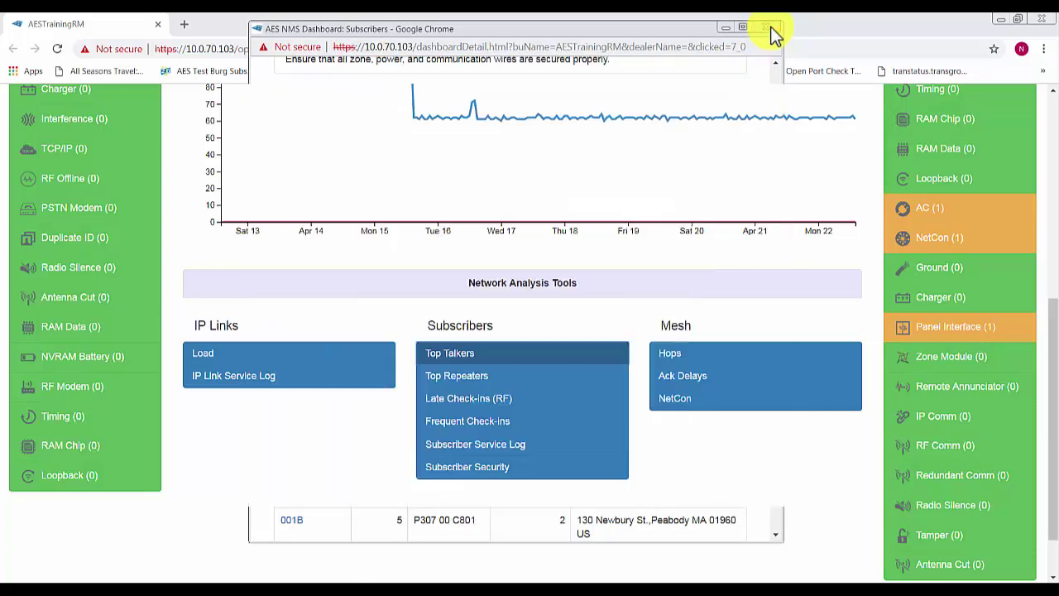
pyautogui.click(478, 385)
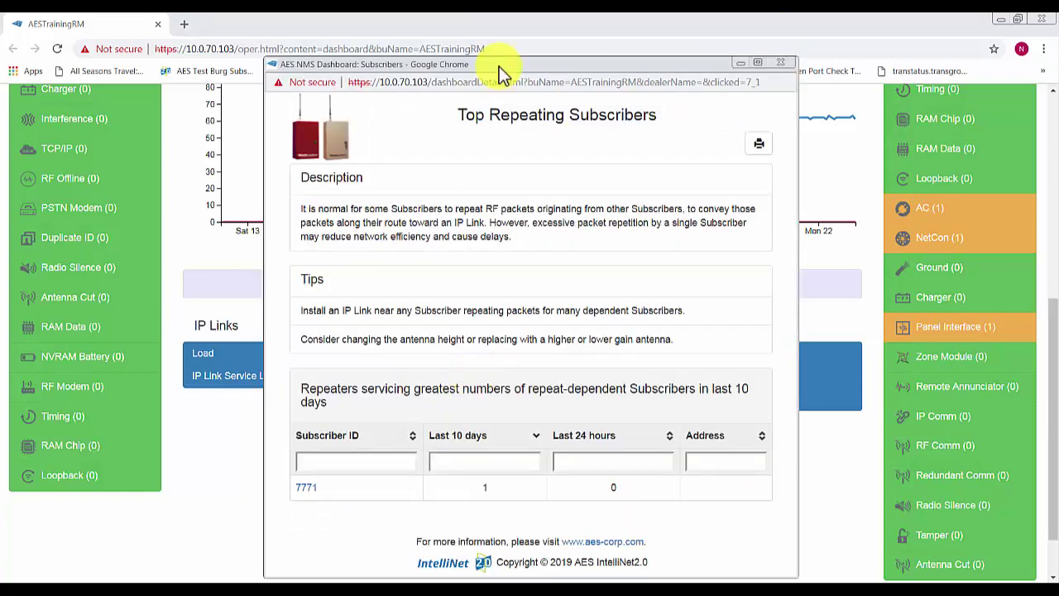
pyautogui.moveTo(499, 66); pyautogui.dragTo(497, 49)
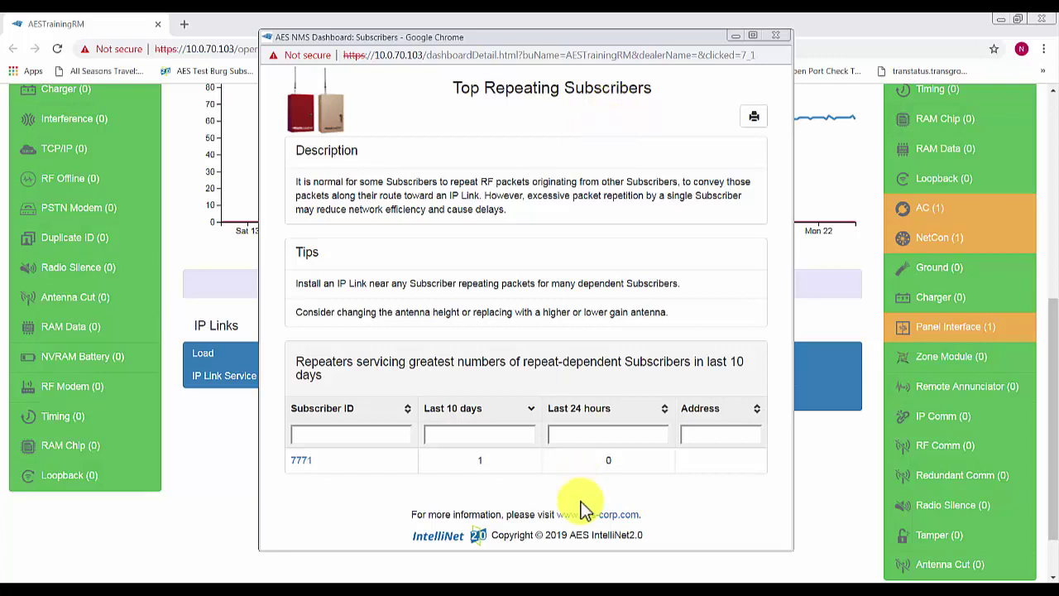
pyautogui.hotkey('ctrl', 'w')
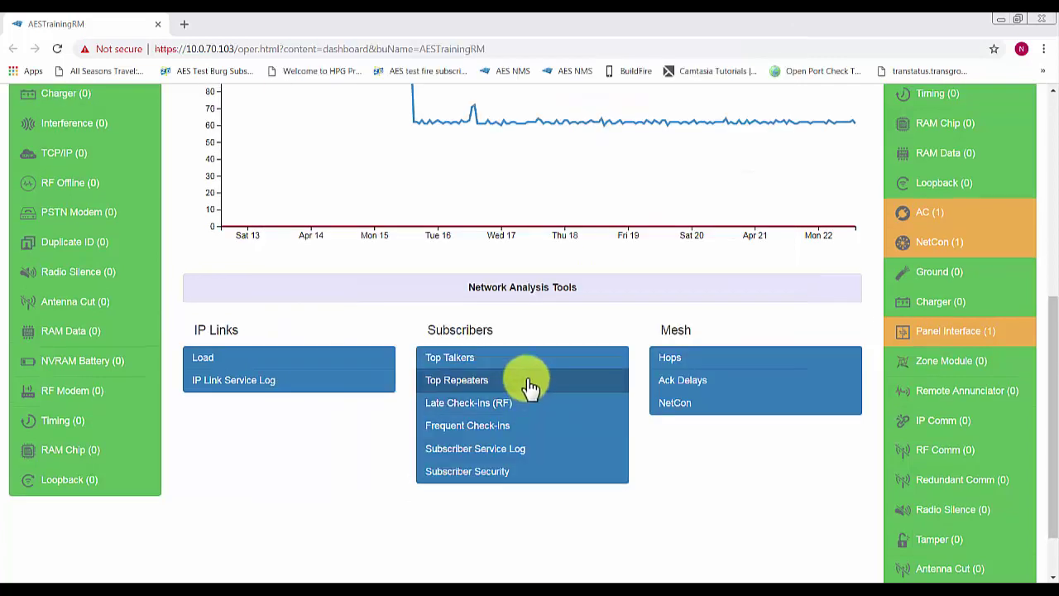
pyautogui.click(529, 386)
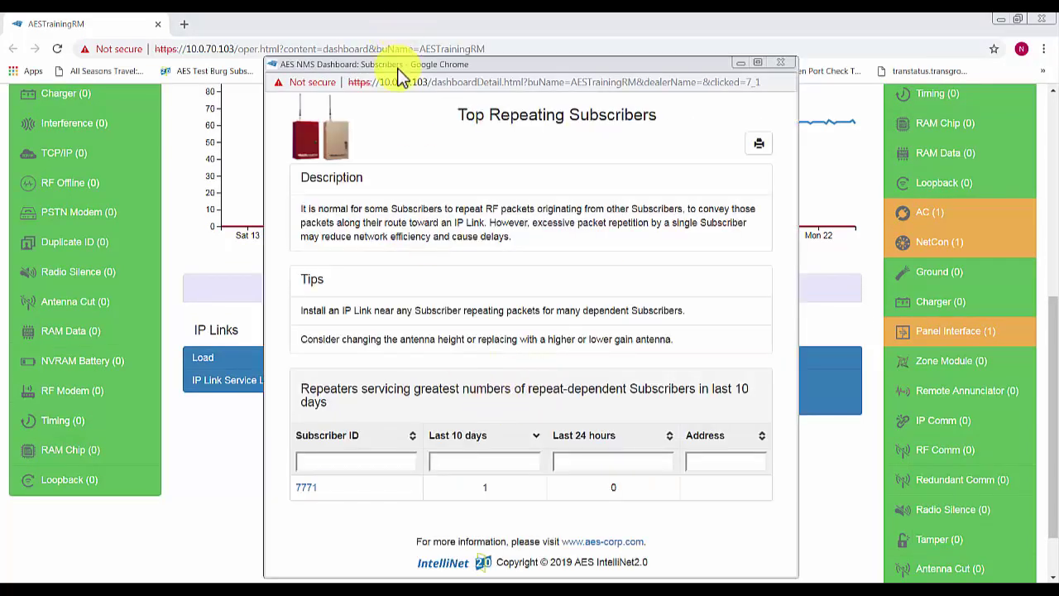
pyautogui.moveTo(398, 67); pyautogui.dragTo(400, 33)
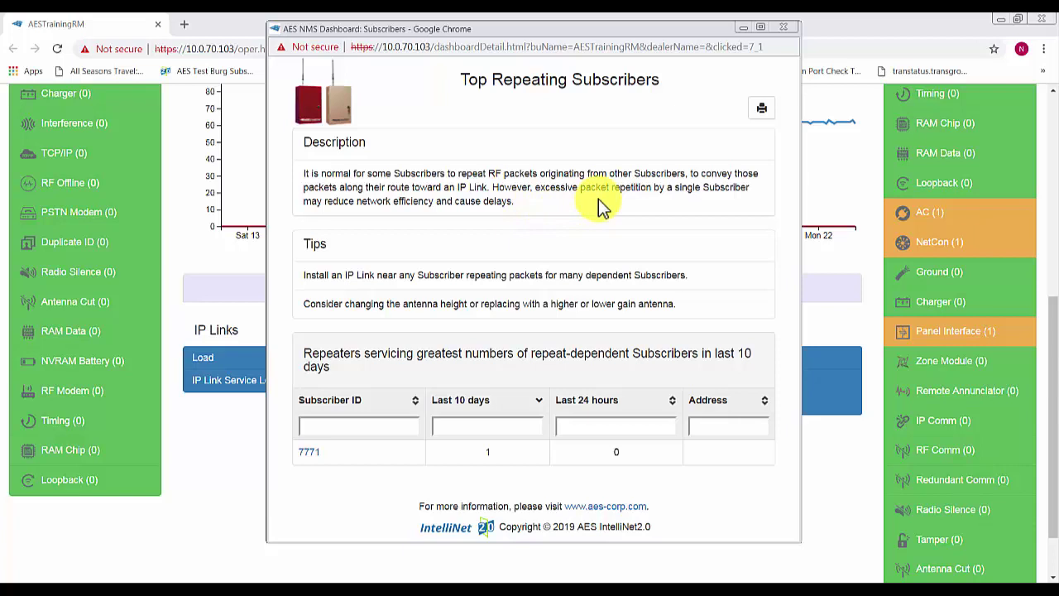
pyautogui.click(792, 27)
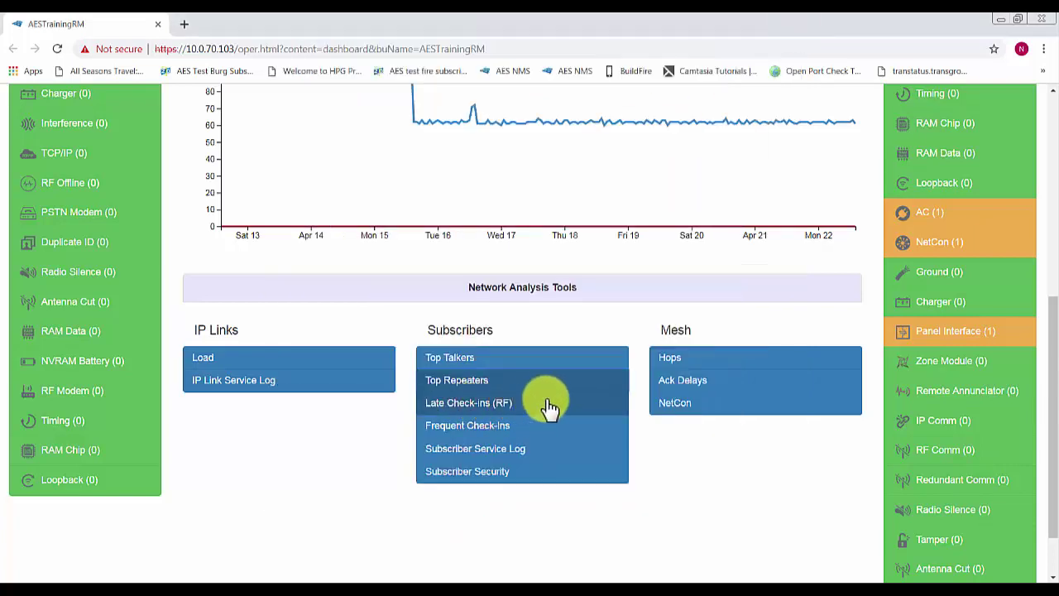
pyautogui.click(550, 405)
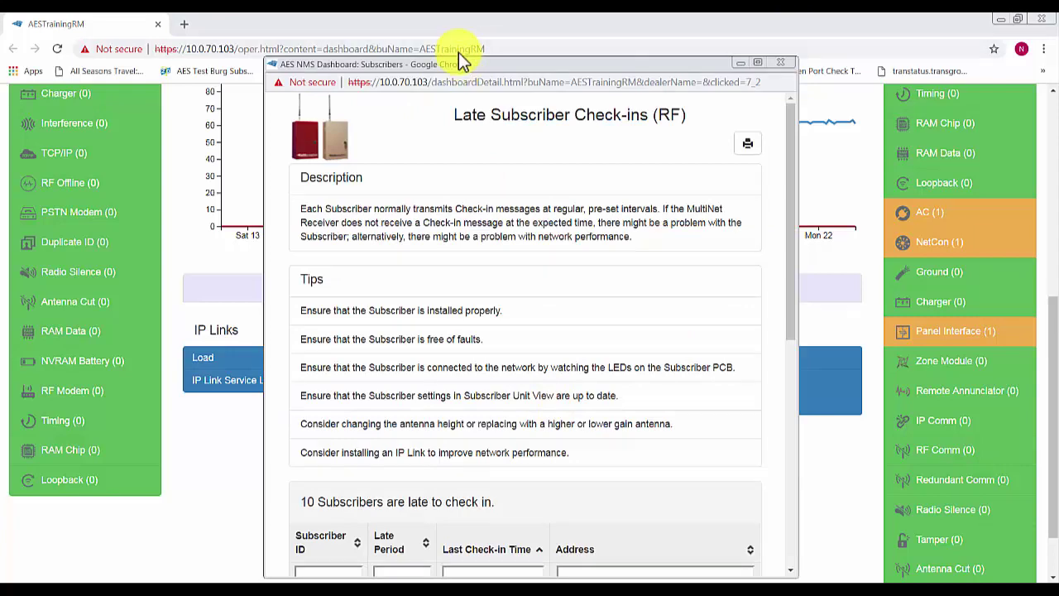
pyautogui.moveTo(460, 62); pyautogui.dragTo(461, 31)
pyautogui.scroll(-5, 603, 291)
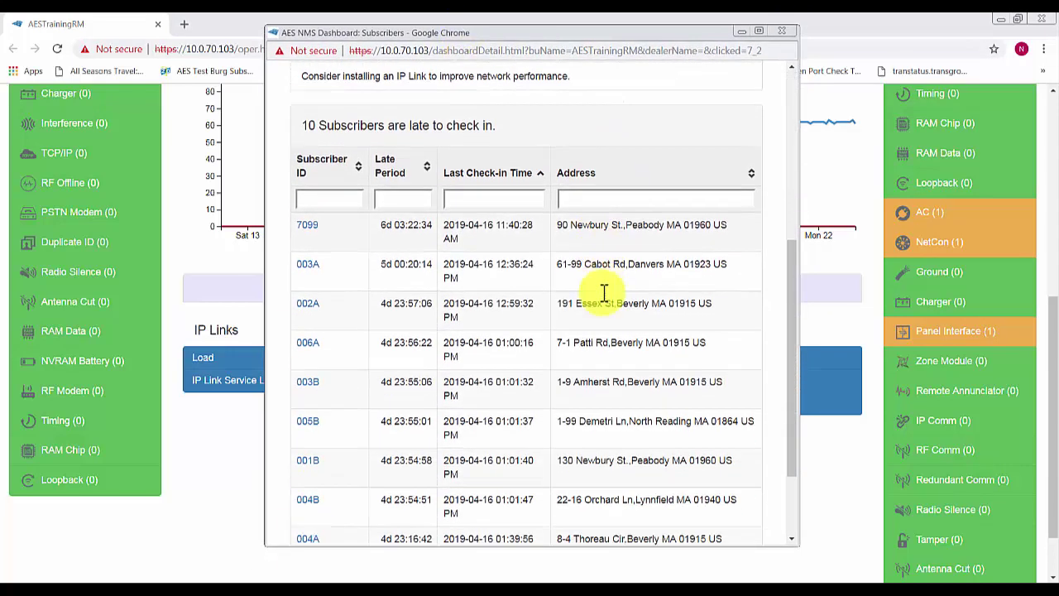
pyautogui.scroll(-2, 709, 309)
pyautogui.moveTo(792, 328); pyautogui.dragTo(790, 310)
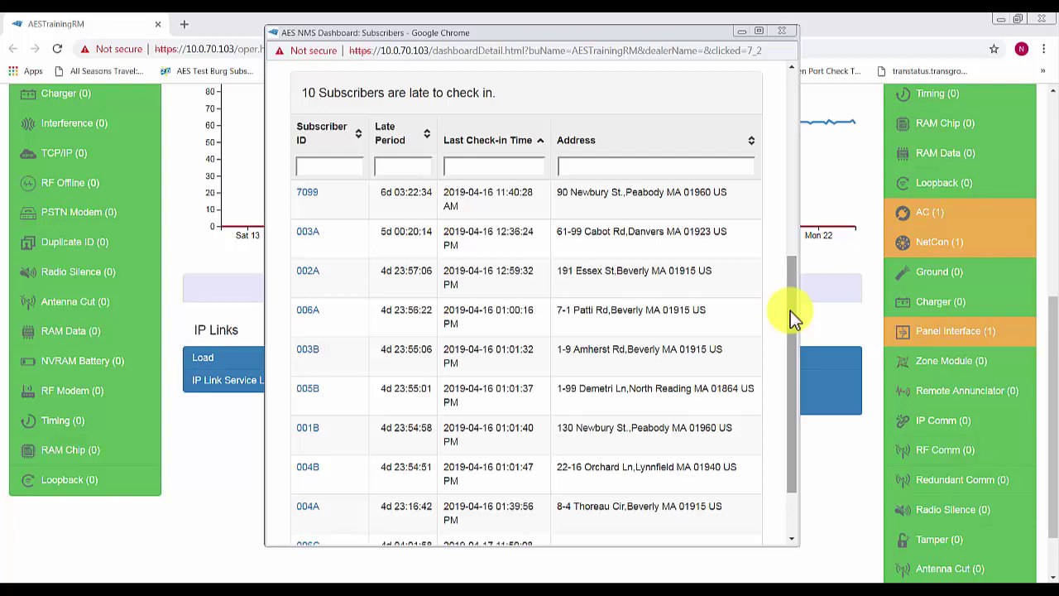
pyautogui.moveTo(790, 310); pyautogui.dragTo(738, 130)
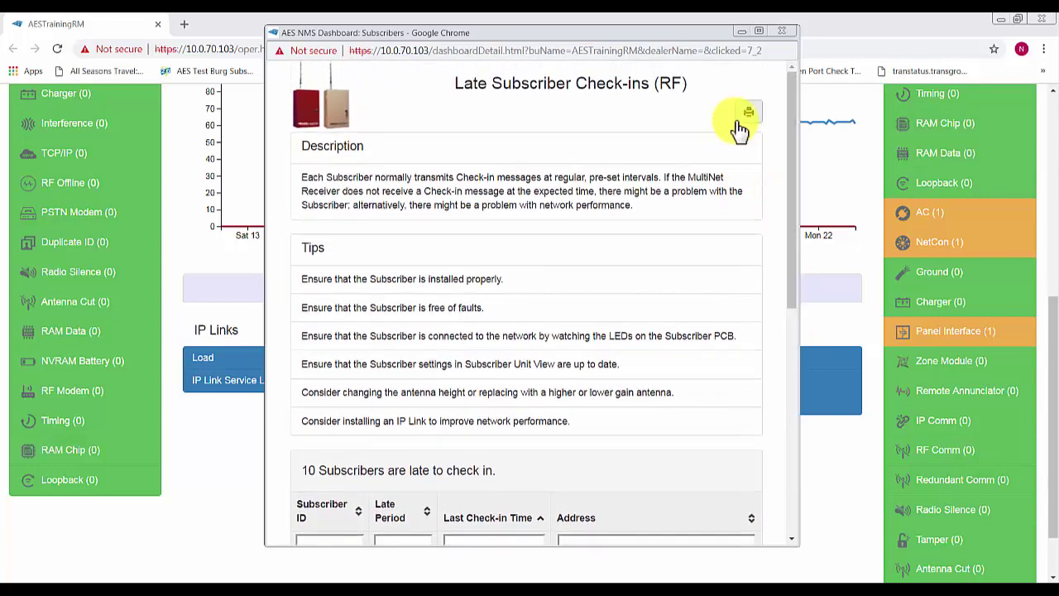
pyautogui.click(784, 31)
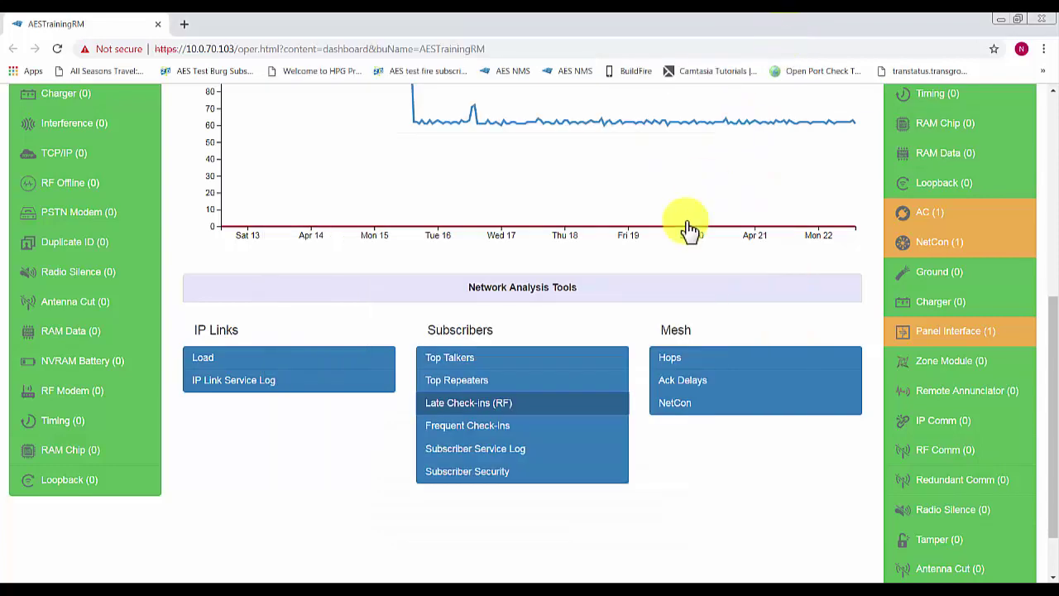
pyautogui.click(518, 426)
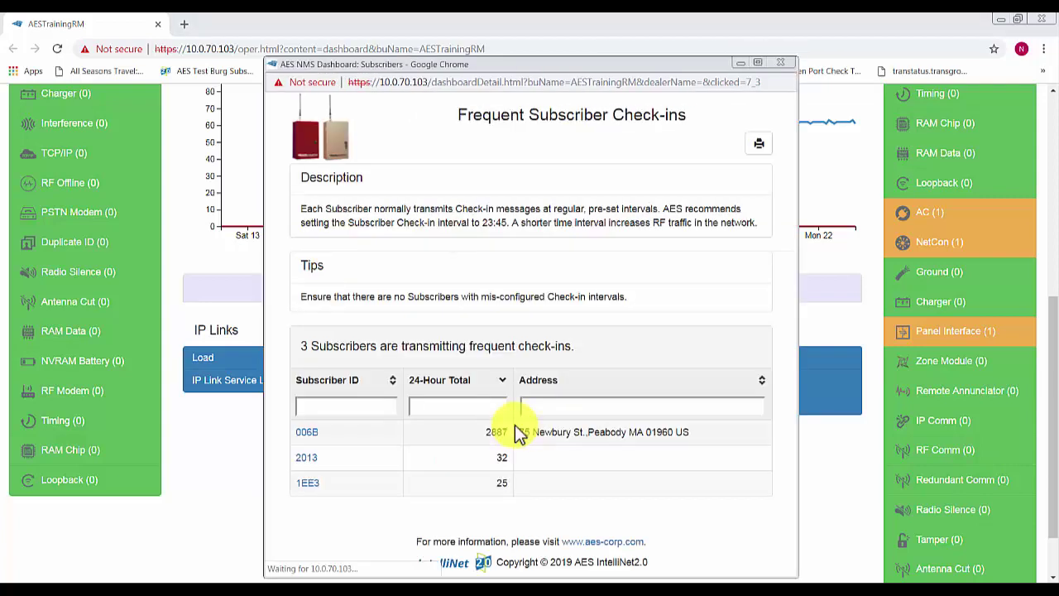
pyautogui.moveTo(415, 63); pyautogui.dragTo(416, 33)
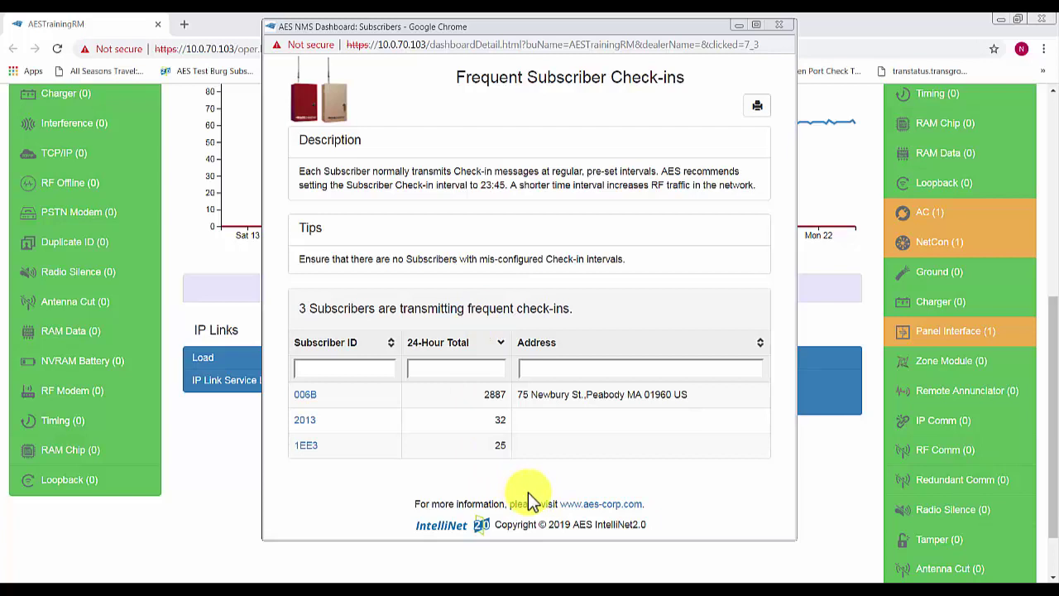
pyautogui.click(781, 25)
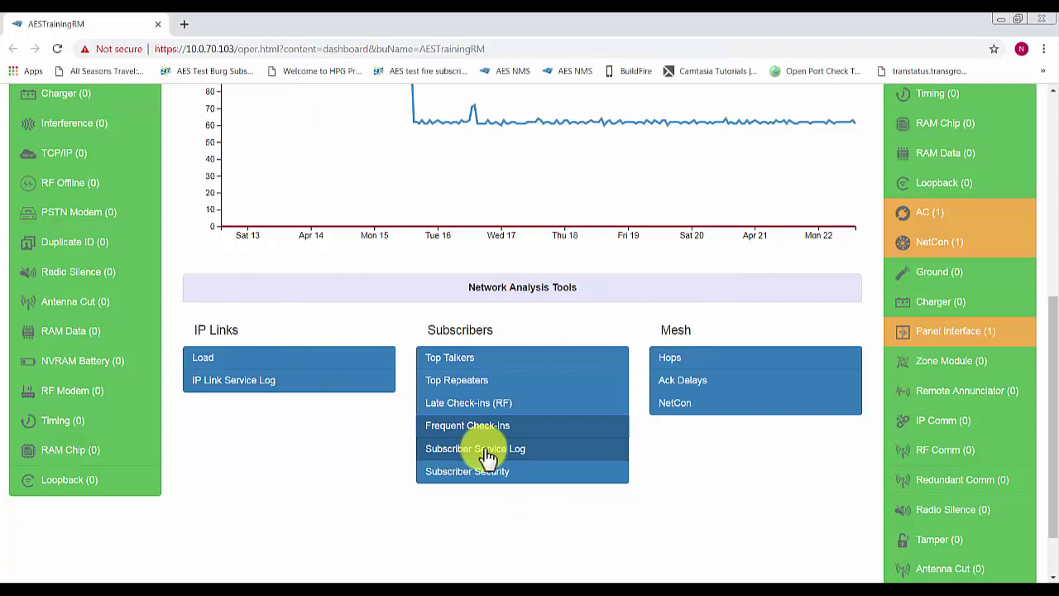
pyautogui.click(488, 455)
pyautogui.scroll(-2, 794, 329)
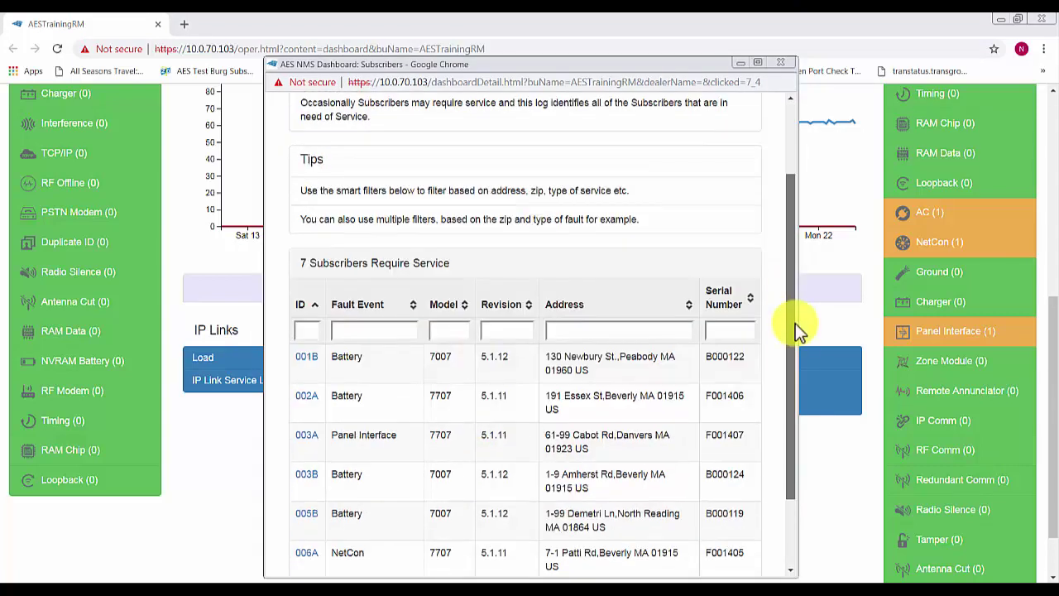
pyautogui.scroll(-2, 794, 329)
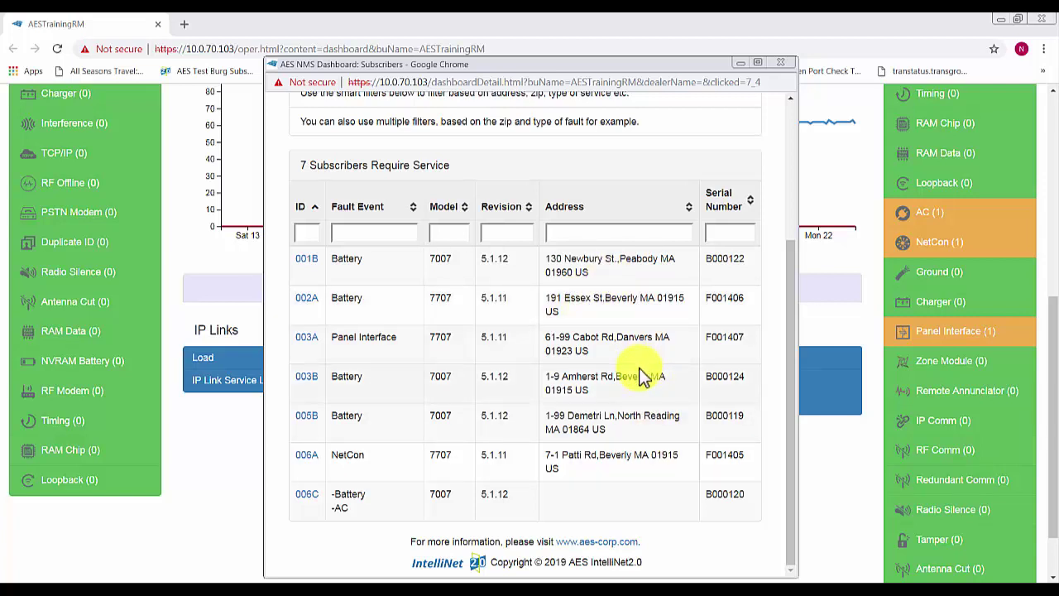
pyautogui.click(780, 62)
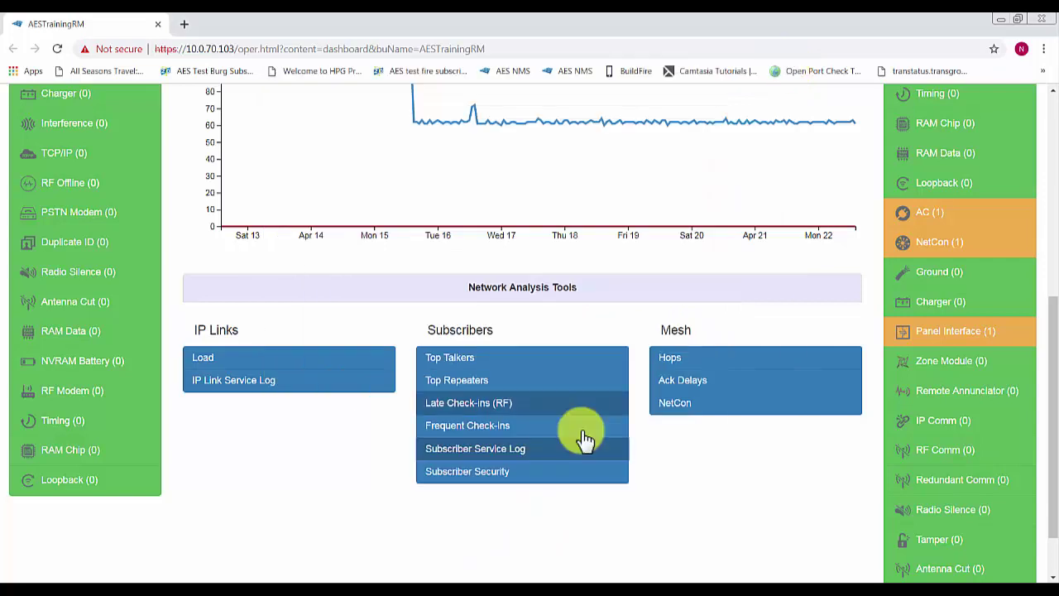
pyautogui.click(513, 473)
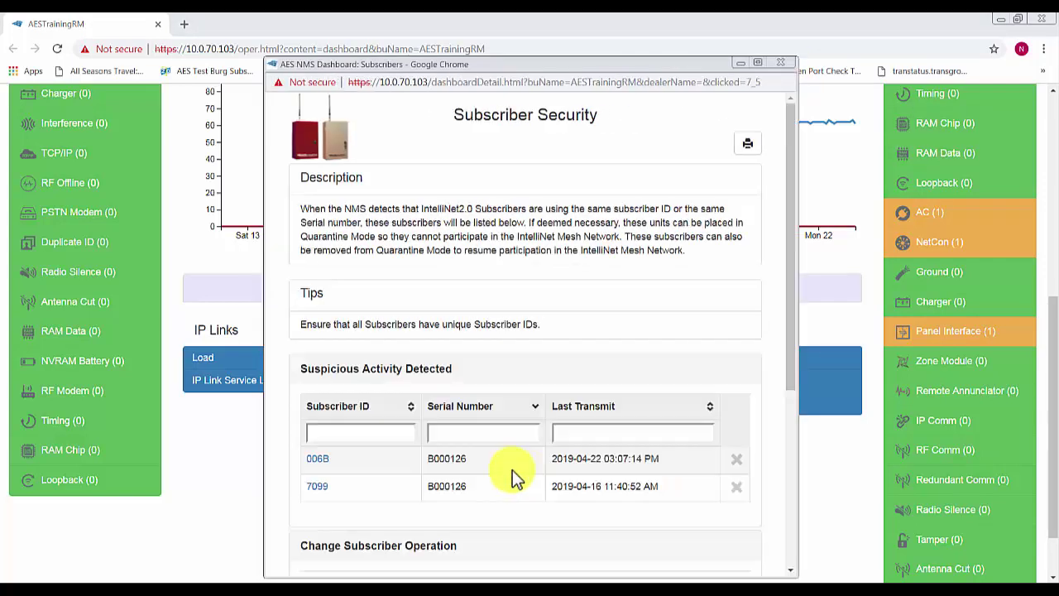
pyautogui.scroll(-1, 466, 346)
pyautogui.scroll(-1, 466, 345)
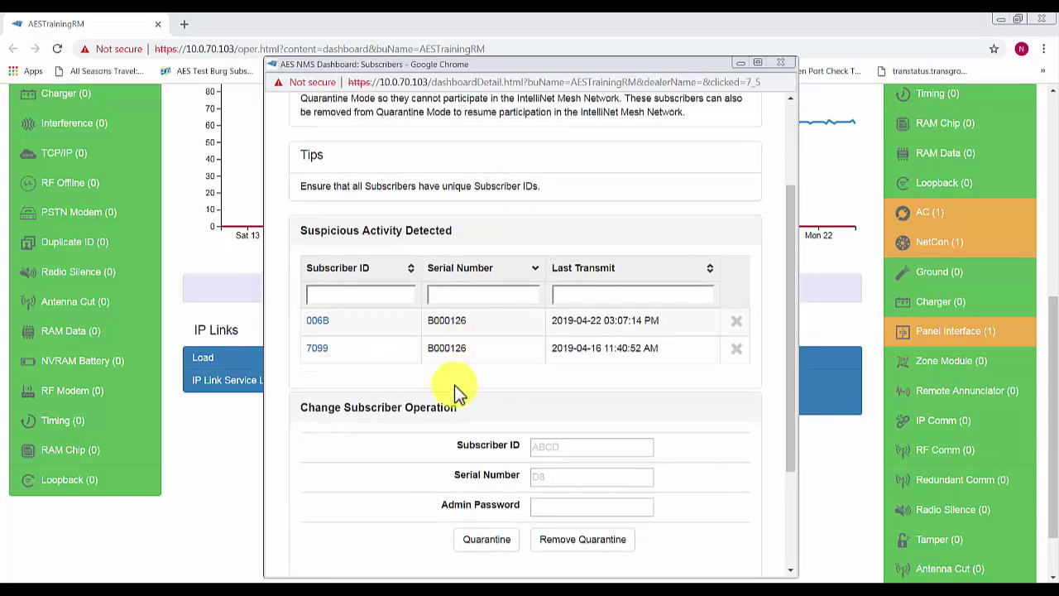
pyautogui.click(376, 320)
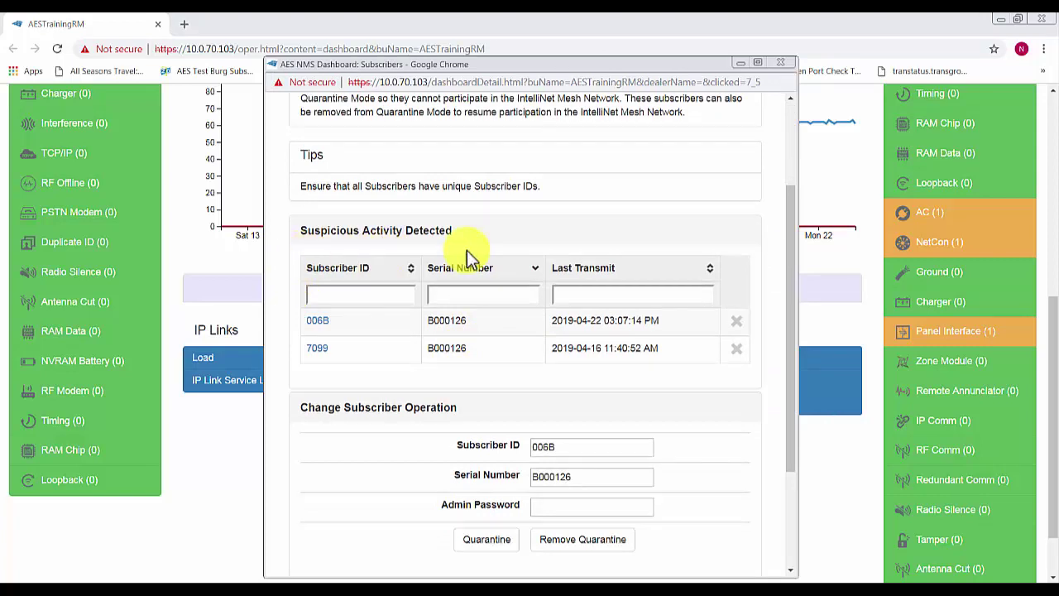
pyautogui.moveTo(790, 267); pyautogui.dragTo(814, 379)
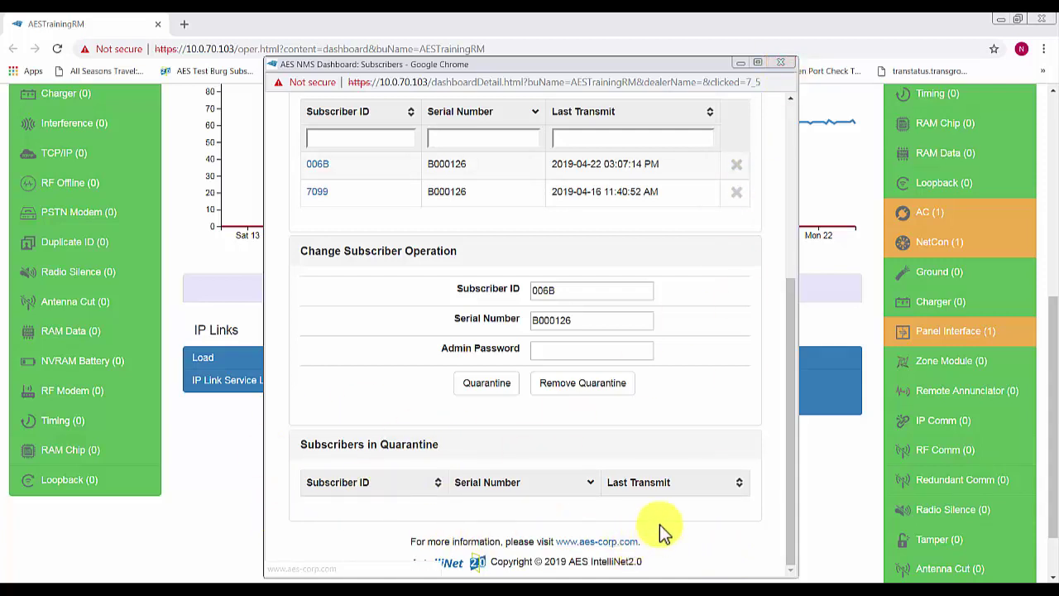
pyautogui.click(783, 64)
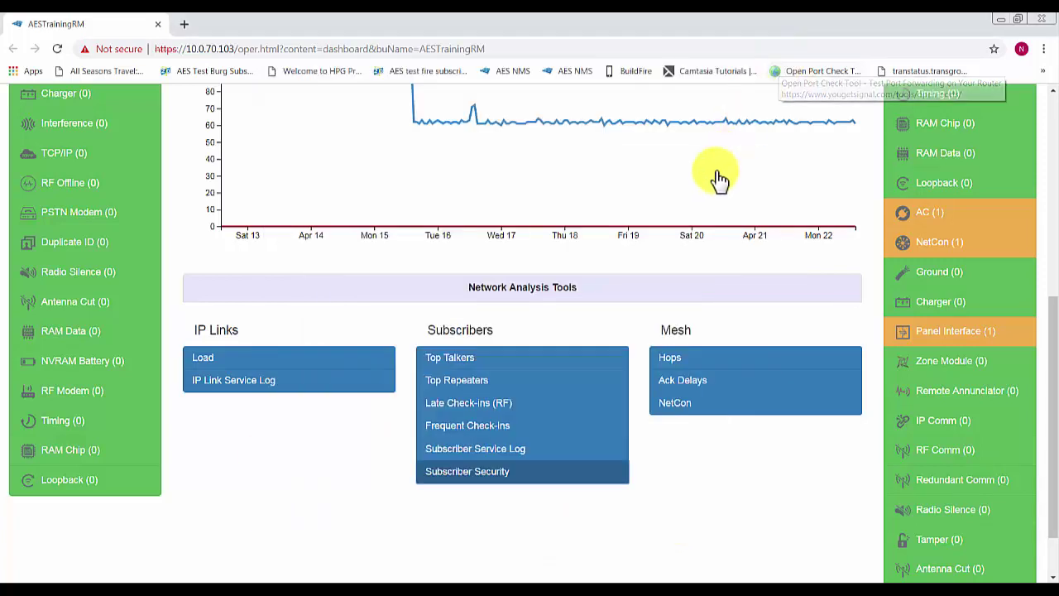
pyautogui.click(211, 362)
pyautogui.moveTo(792, 314); pyautogui.dragTo(827, 437)
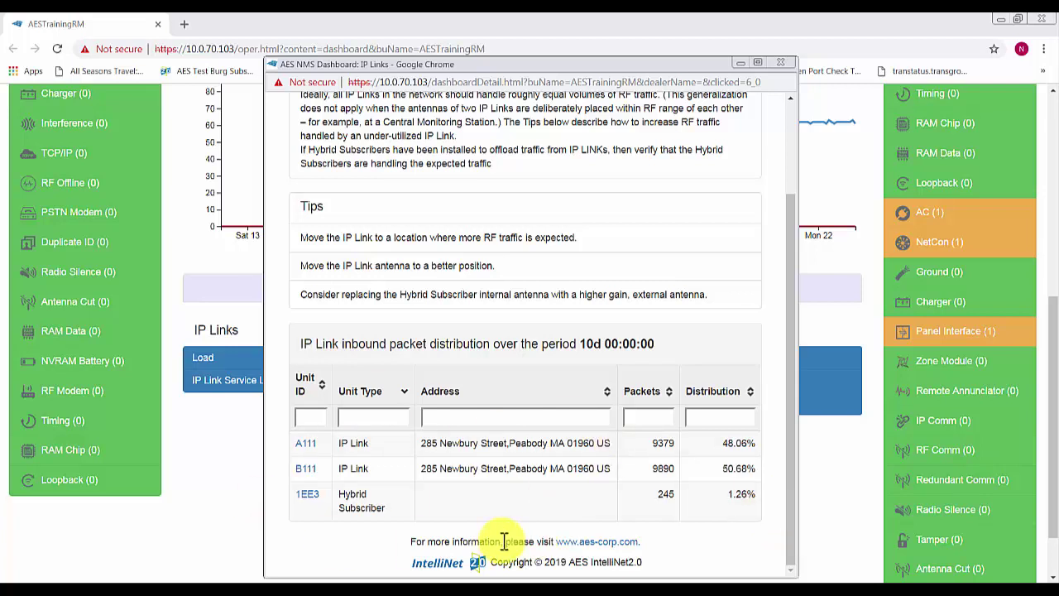
pyautogui.moveTo(504, 541); pyautogui.dragTo(429, 534)
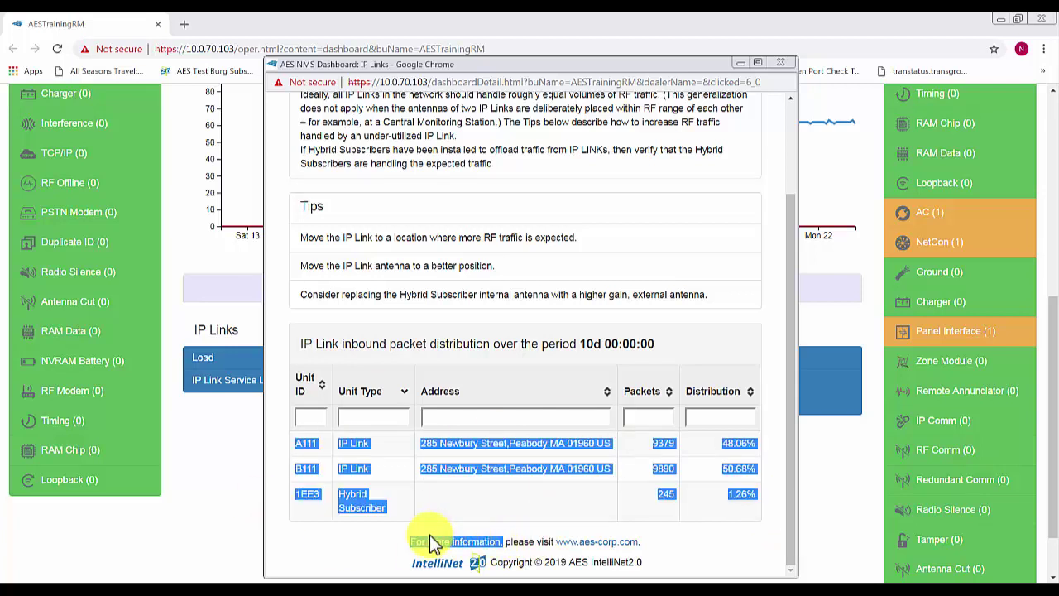
pyautogui.click(431, 535)
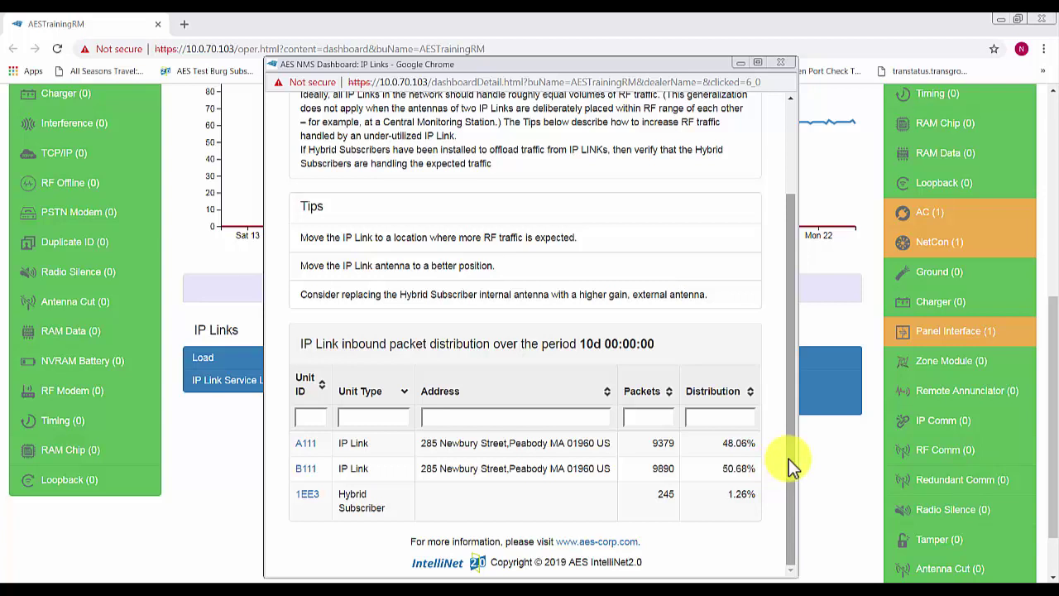
pyautogui.click(780, 62)
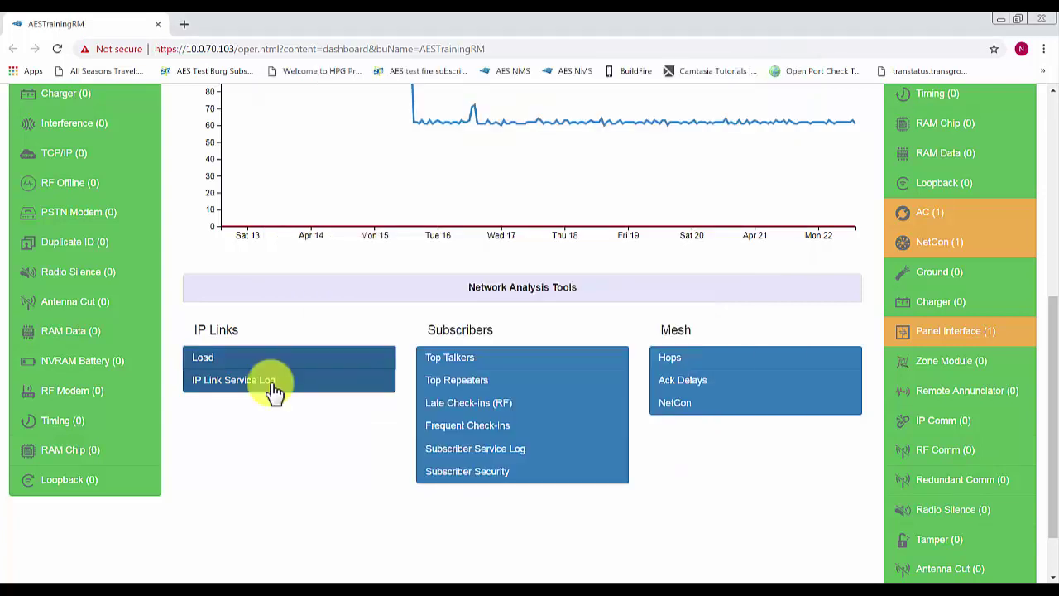
pyautogui.click(275, 387)
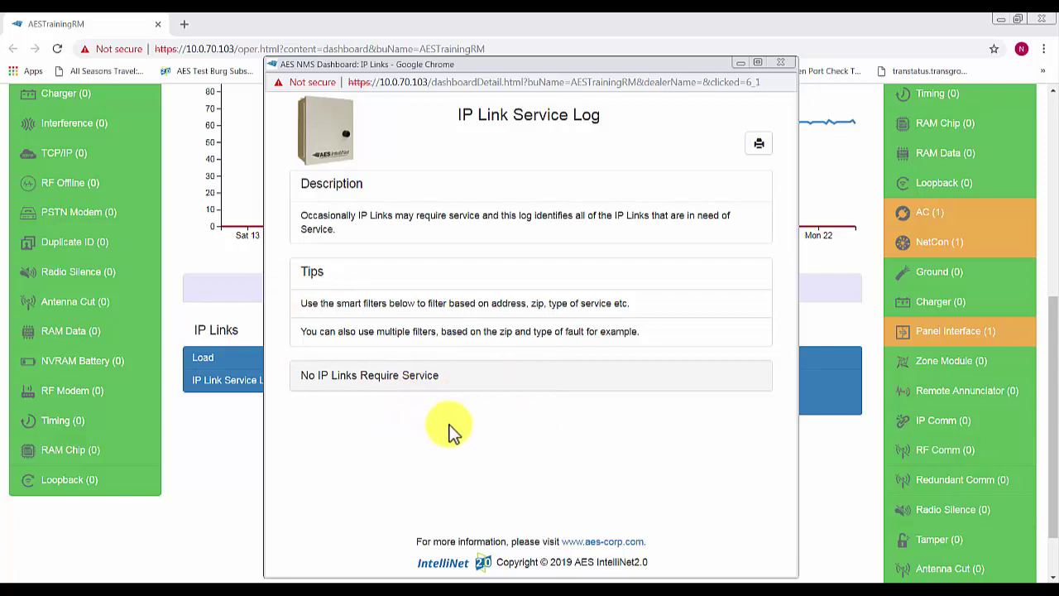
pyautogui.click(783, 64)
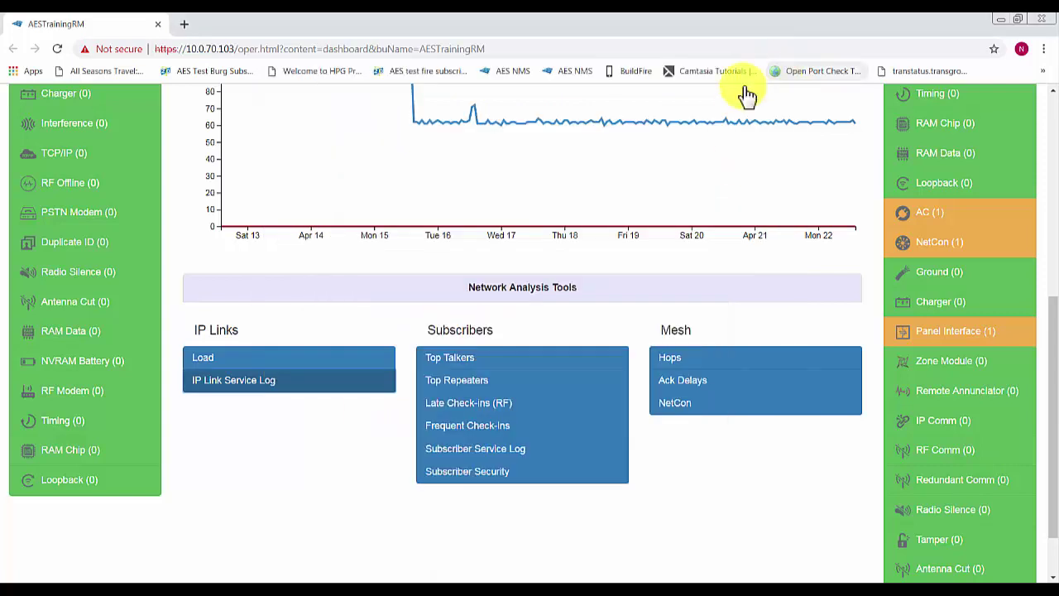
pyautogui.click(714, 364)
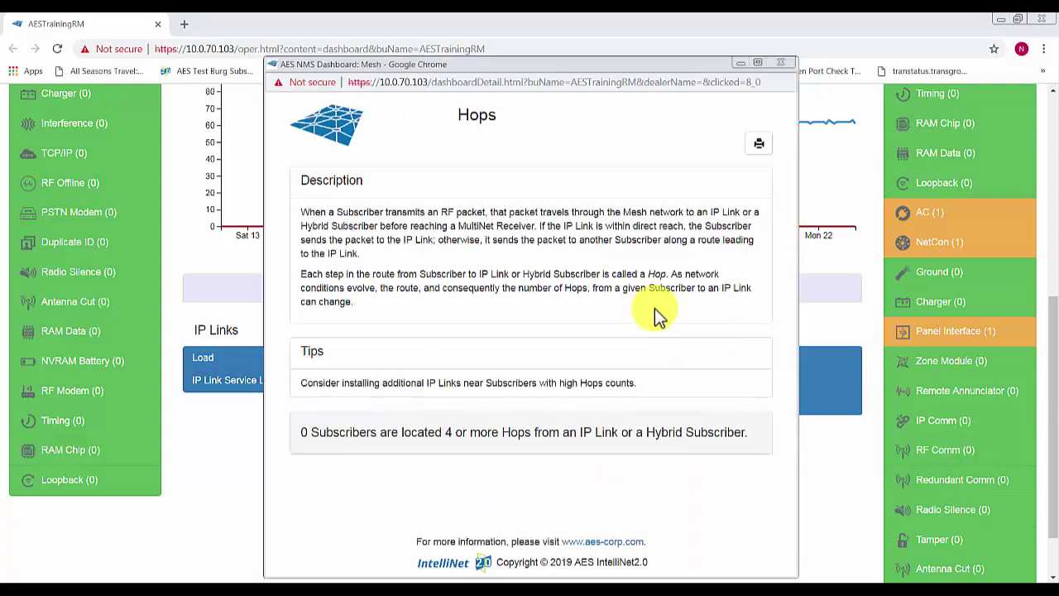
pyautogui.moveTo(454, 66); pyautogui.dragTo(423, 27)
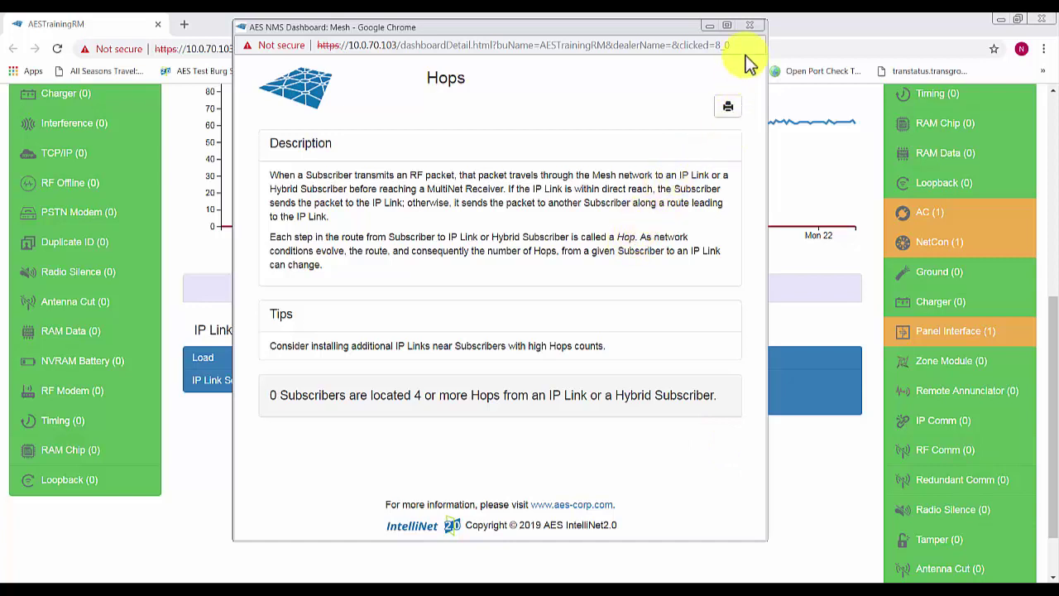
pyautogui.click(750, 28)
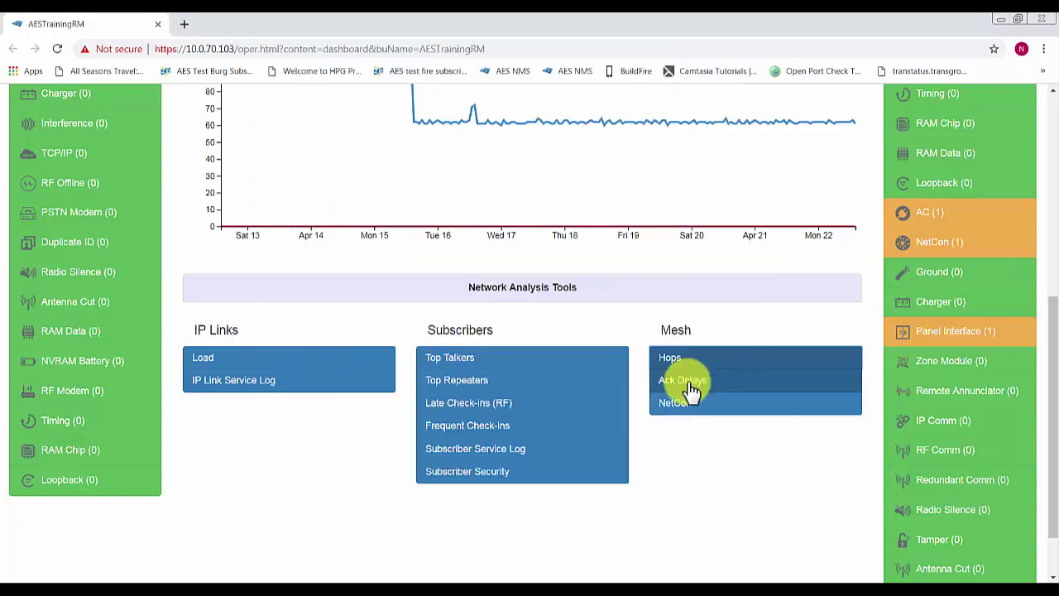
pyautogui.click(683, 381)
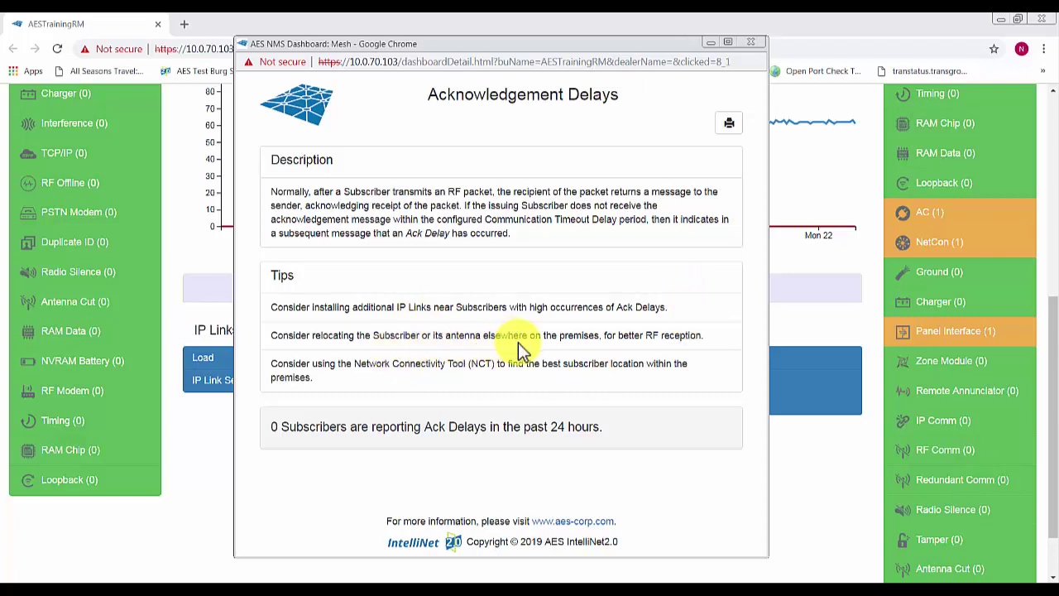
pyautogui.click(733, 556)
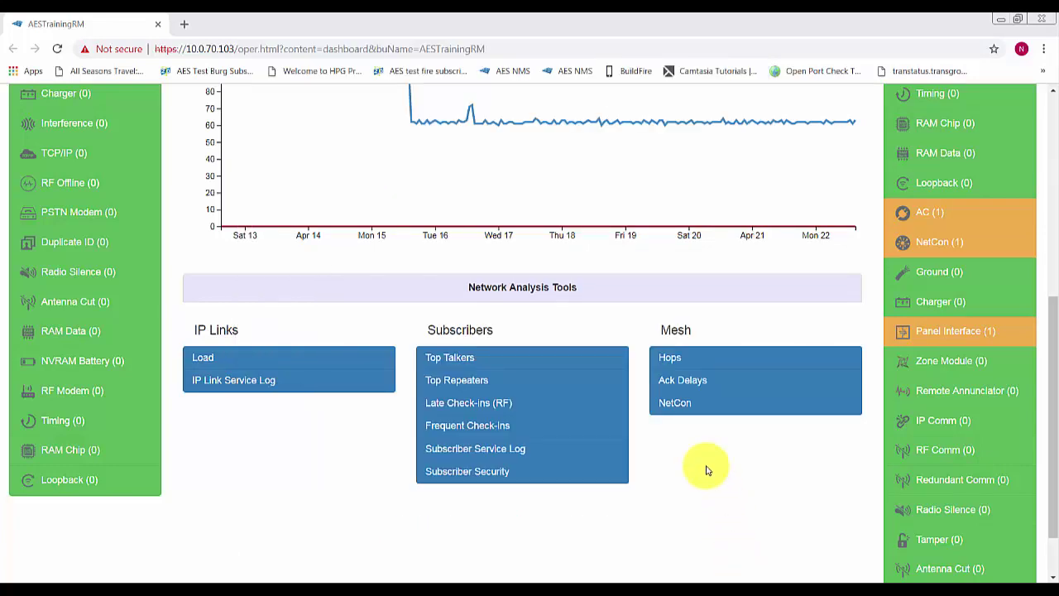
# Open the Mesh NetCon report and view subscriber 004A's details down to its 10-Day Event History.
pyautogui.click(677, 404)
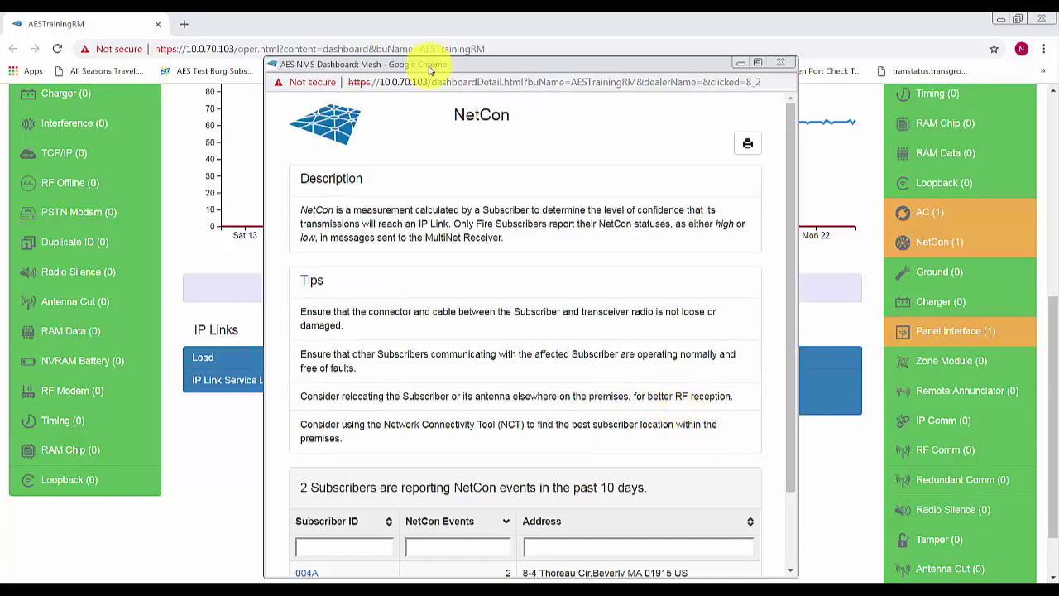
pyautogui.moveTo(433, 65); pyautogui.dragTo(419, 24)
pyautogui.moveTo(775, 303); pyautogui.dragTo(790, 409)
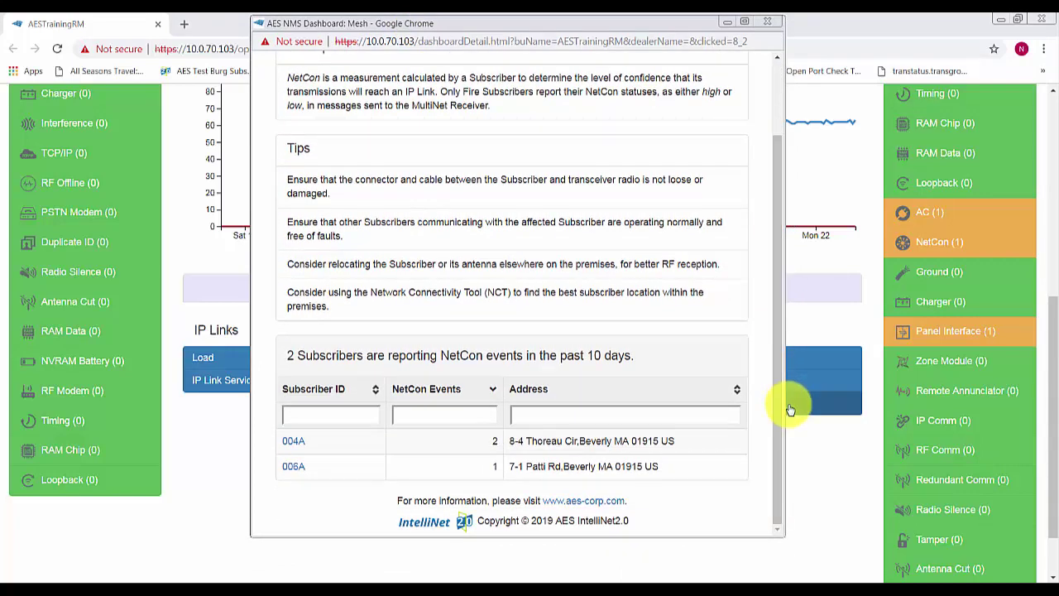
pyautogui.click(296, 443)
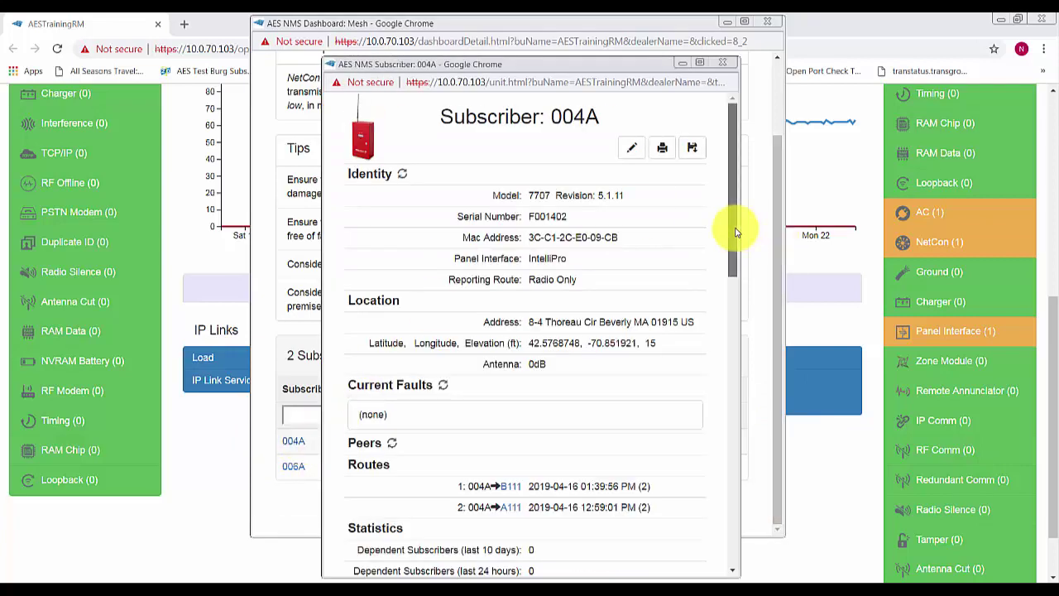
pyautogui.moveTo(734, 235); pyautogui.dragTo(756, 535)
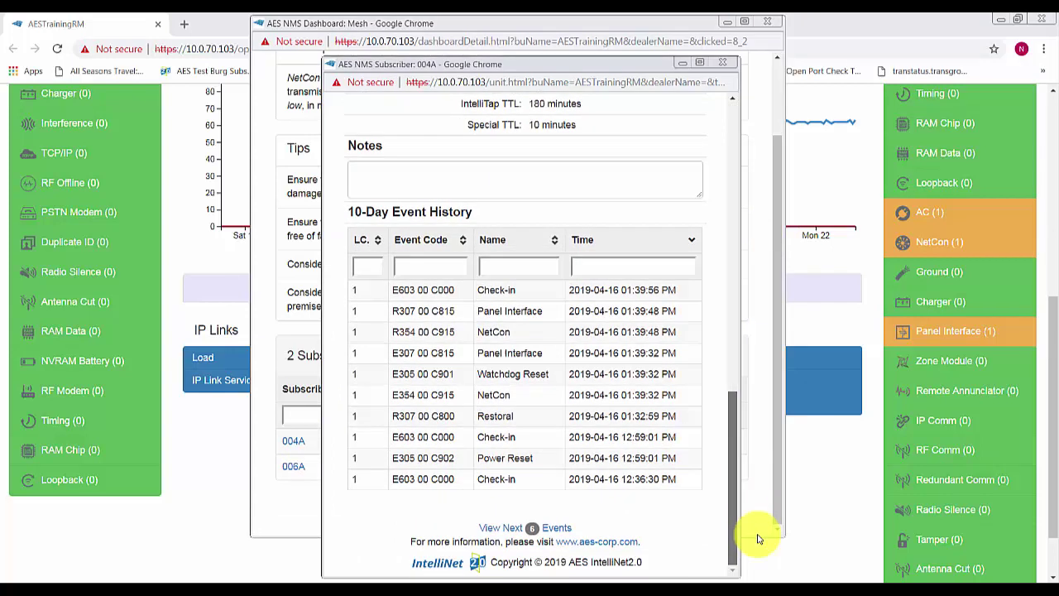